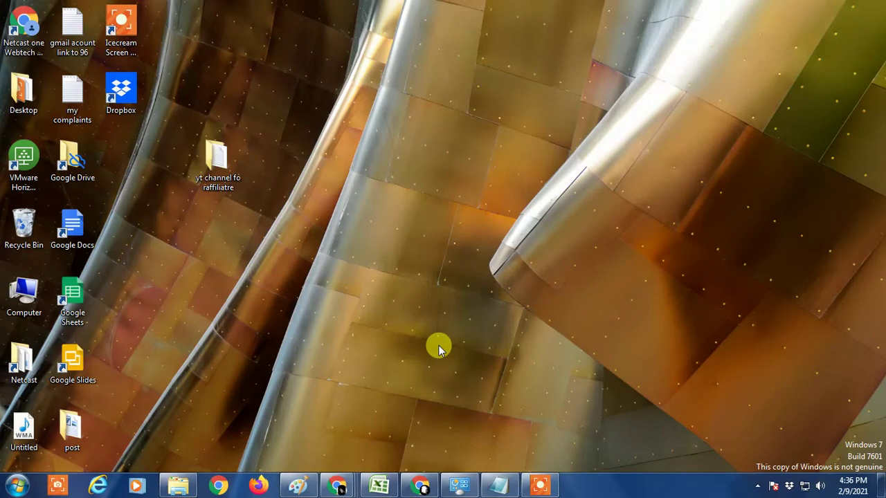
Switch to the Dropbox website in Chrome and view the list of all files in the account
click(339, 487)
click(477, 415)
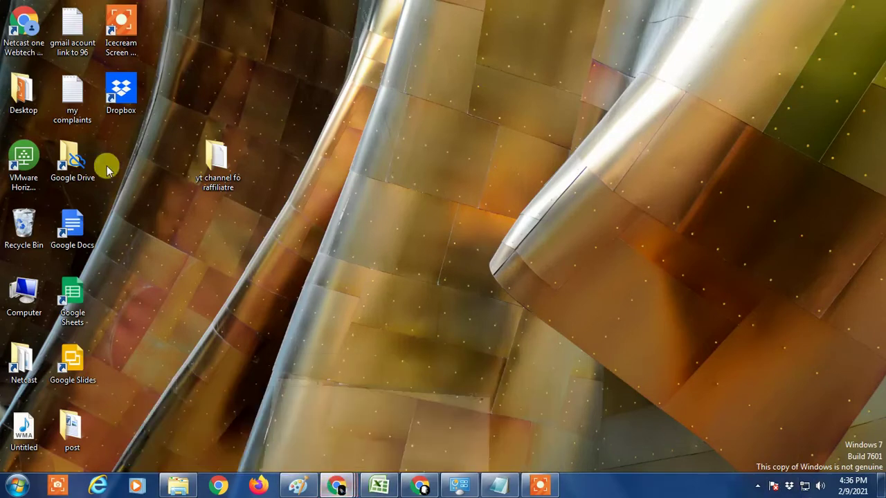
click(69, 72)
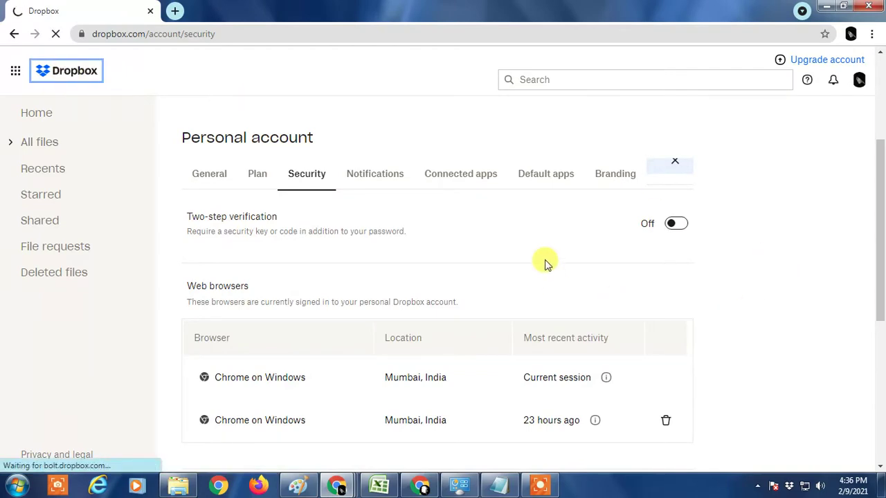
click(42, 144)
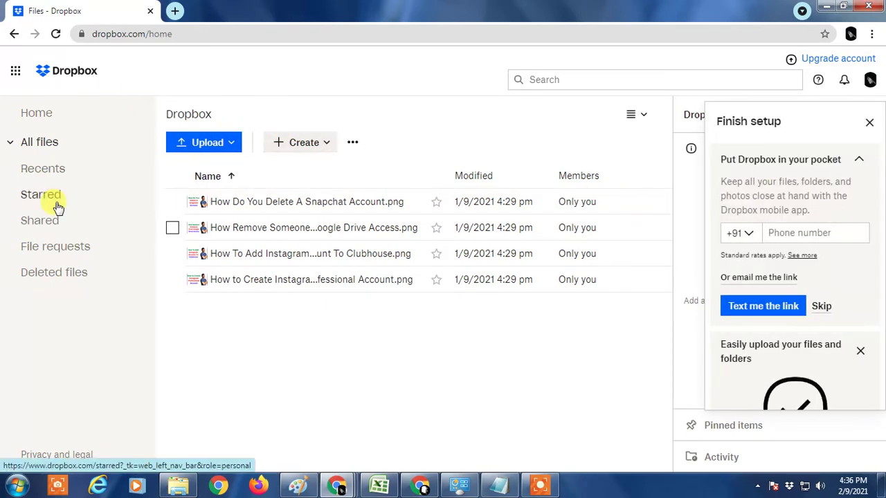
click(827, 7)
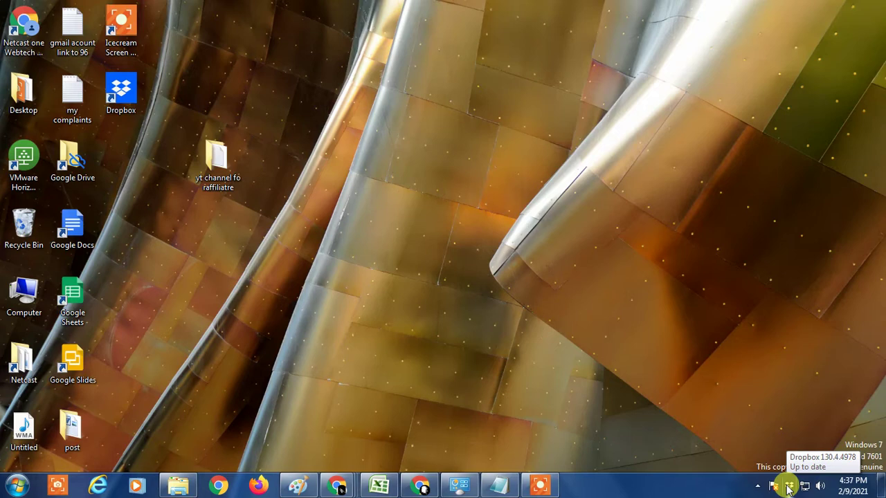
Open the local Dropbox folder from the Dropbox desktop app and create a folder named "test folder for my youtuber" in it
click(789, 487)
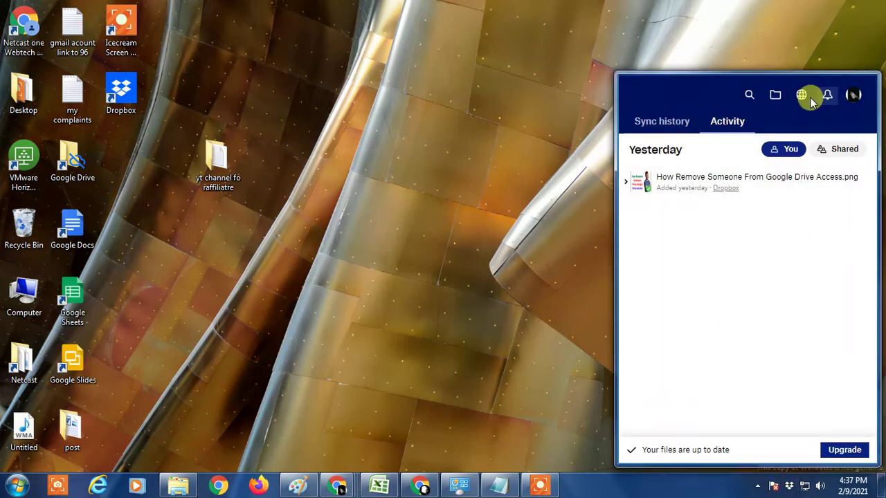
click(775, 95)
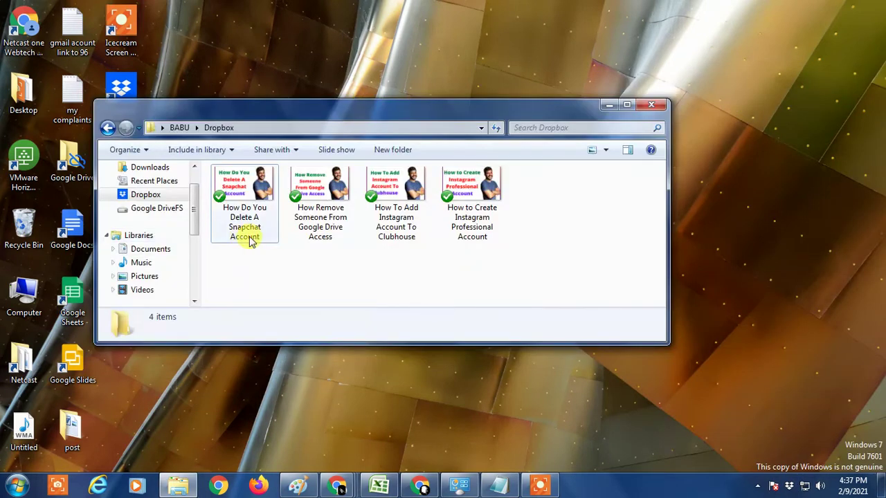
click(392, 149)
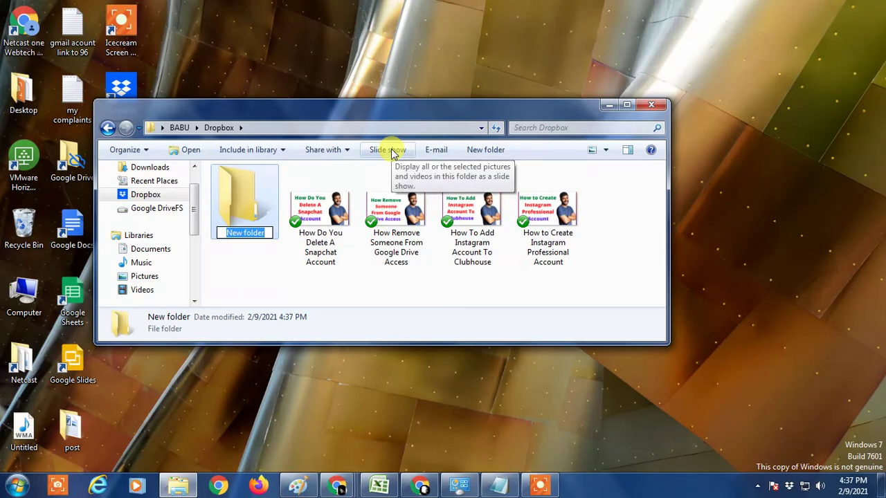
text(test fold)
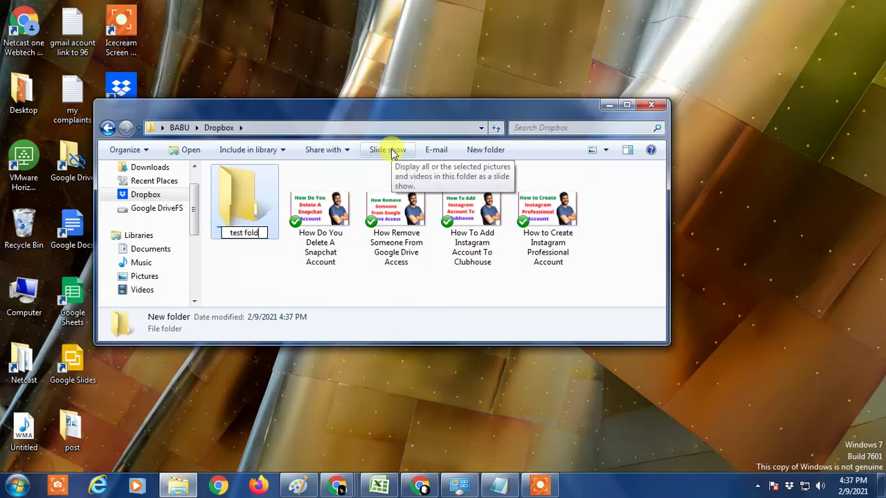
text(er for my)
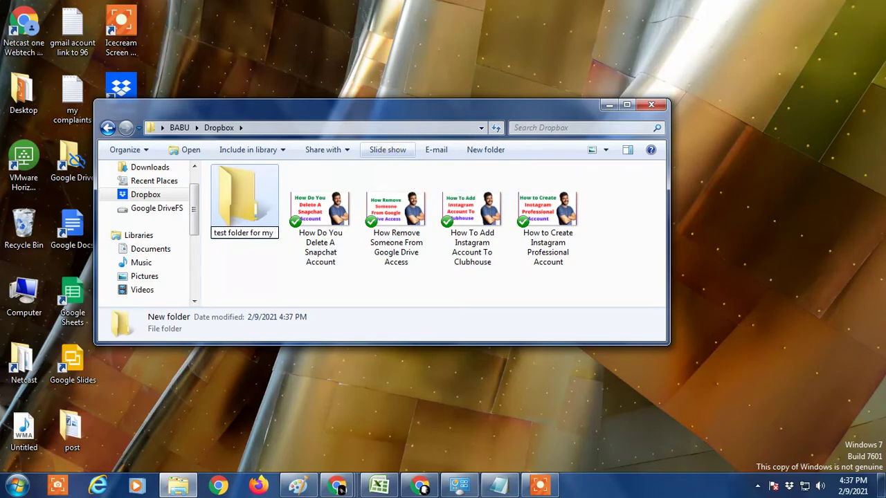
text( youtuber)
key(Return)
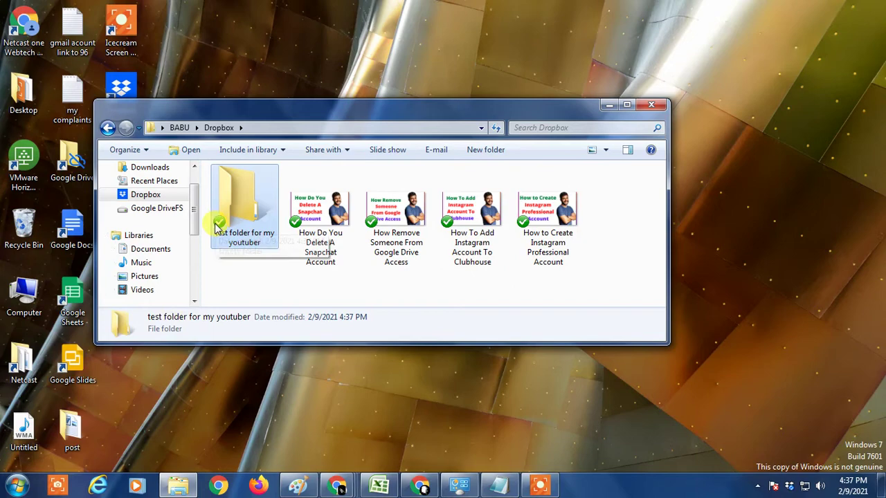
click(276, 263)
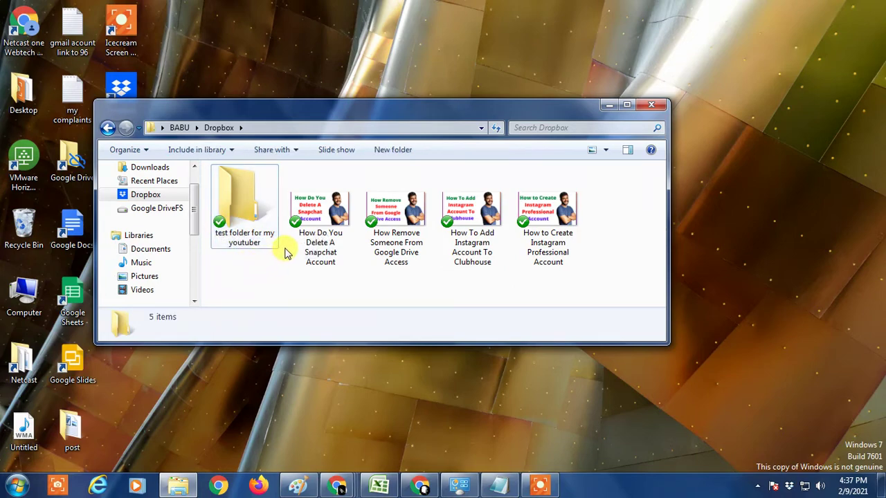
Switch back to the Dropbox website to check the file list for the new folder, and dismiss the Finish setup panel
key(alt+Tab)
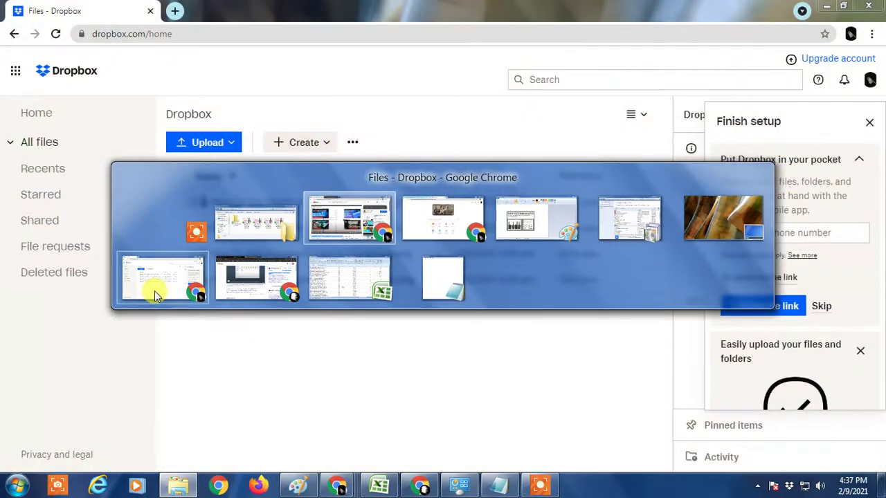
click(148, 285)
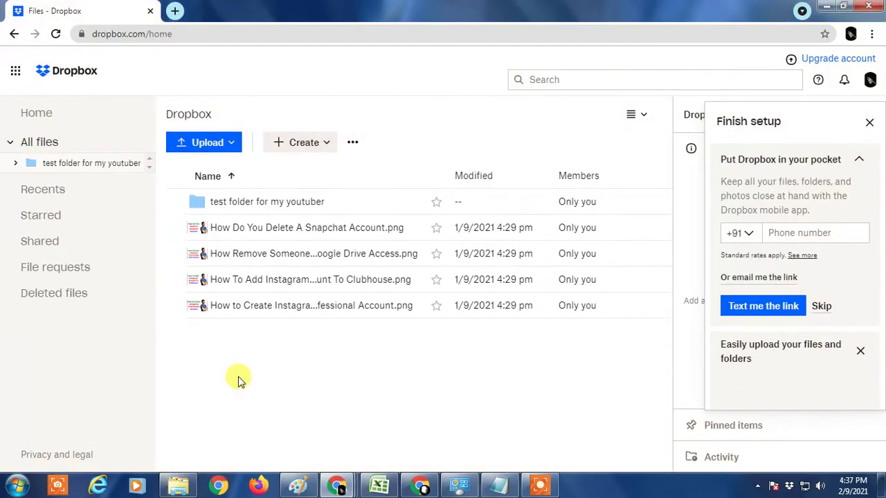
click(869, 123)
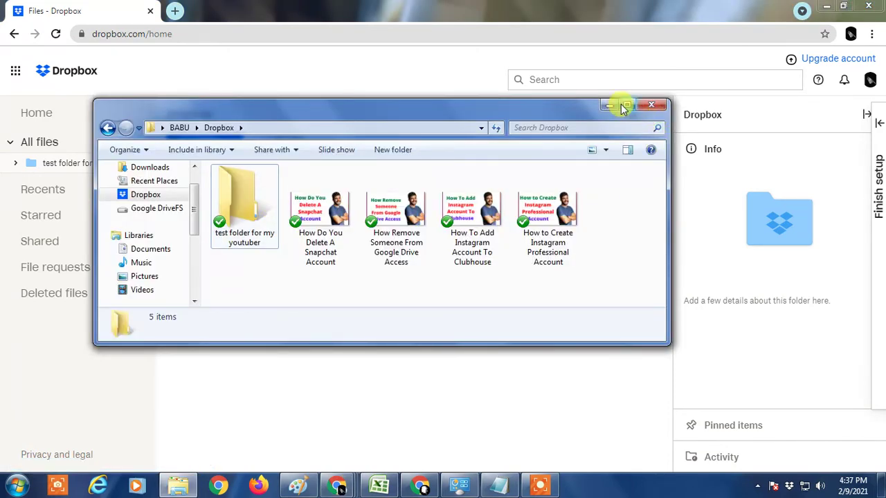
Try to delete "test folder for my youtuber" from the local Dropbox folder, cancelling its deletion from the account and all devices
click(239, 208)
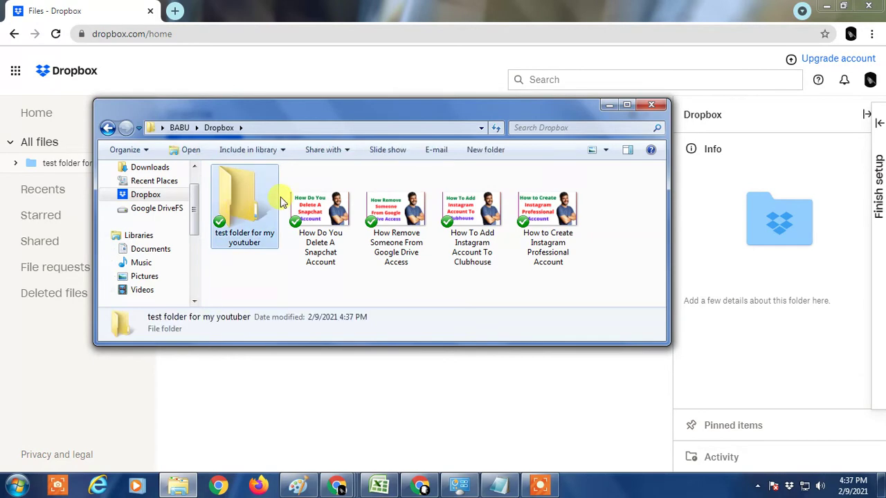
right_click(238, 182)
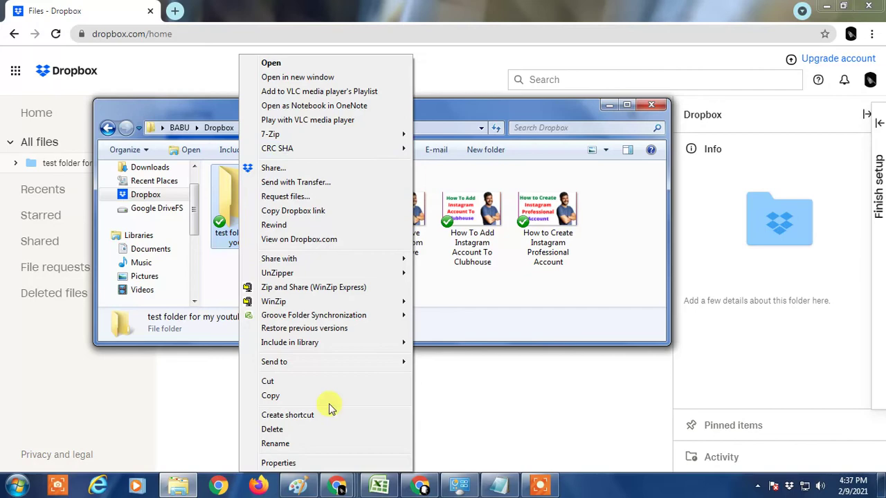
click(277, 430)
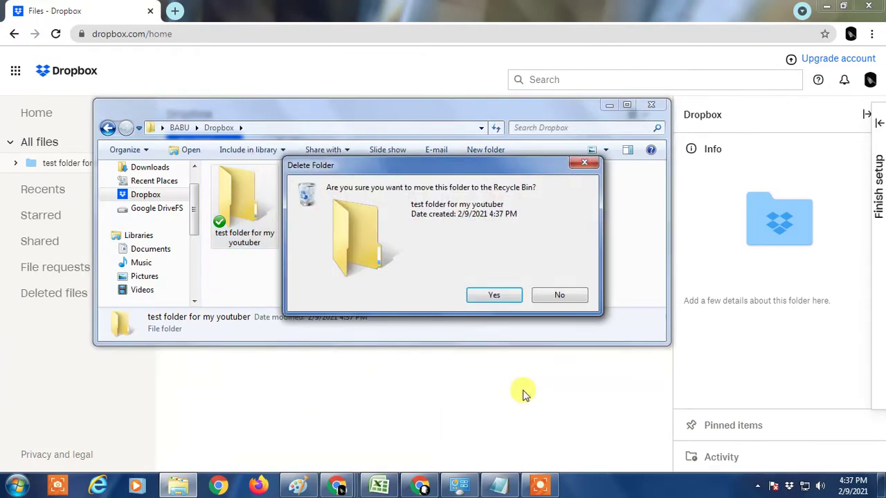
click(506, 302)
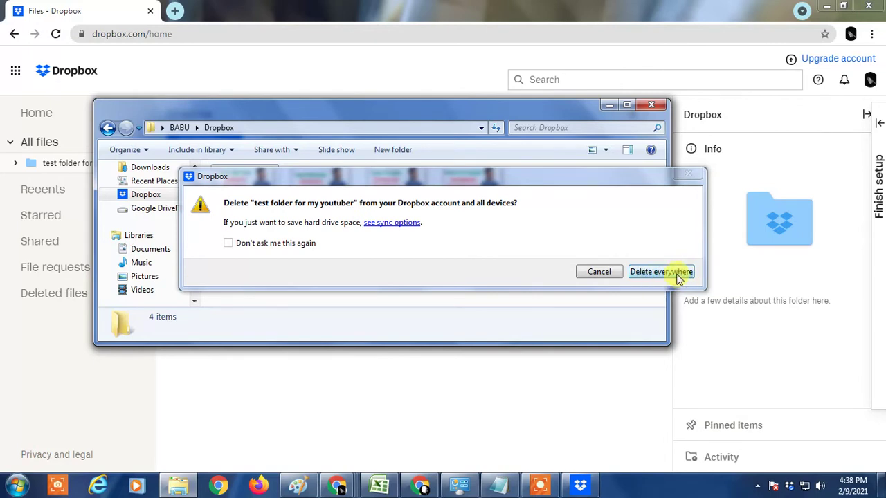
click(599, 271)
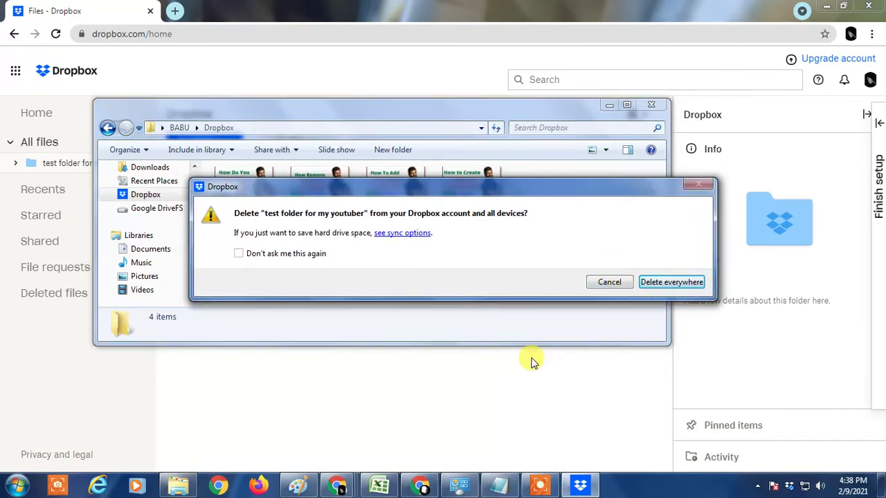
click(608, 282)
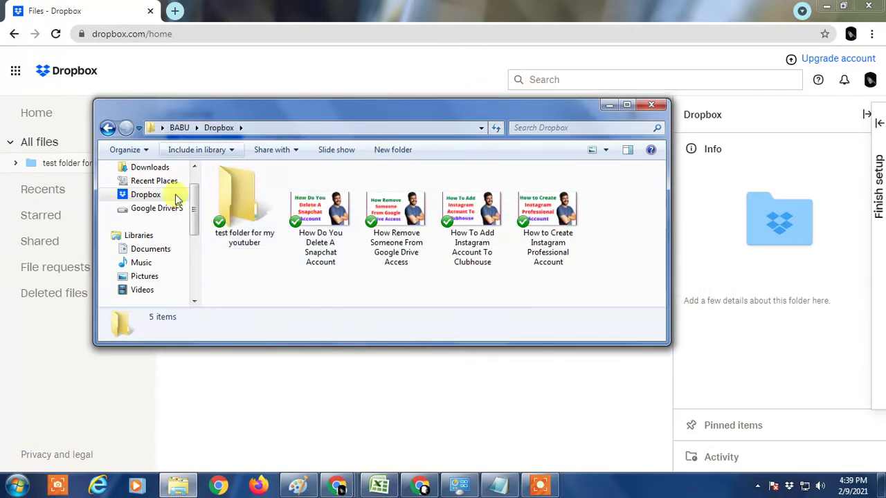
click(292, 265)
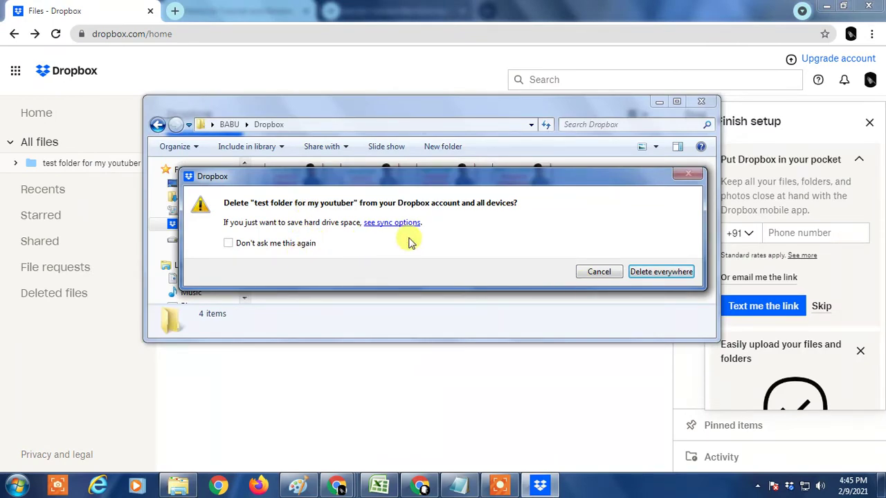
click(598, 271)
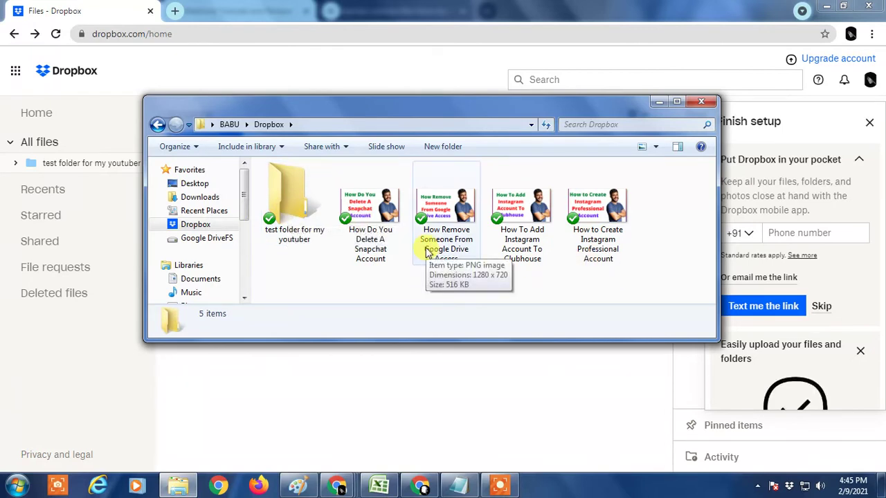
Open the Dropbox desktop app's preferences and display the sync settings
click(791, 486)
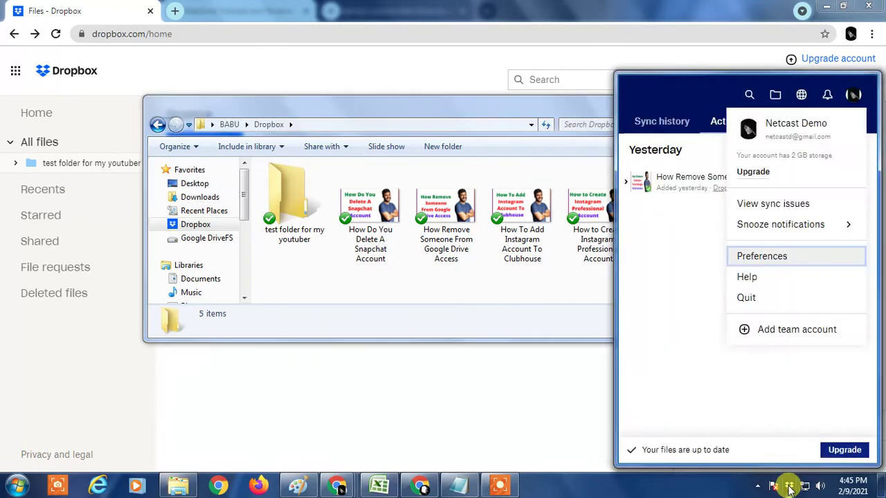
click(855, 97)
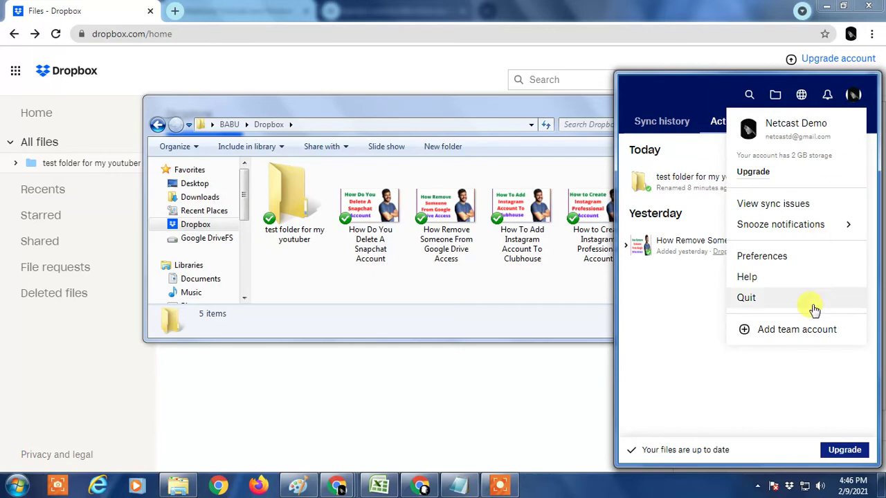
click(791, 256)
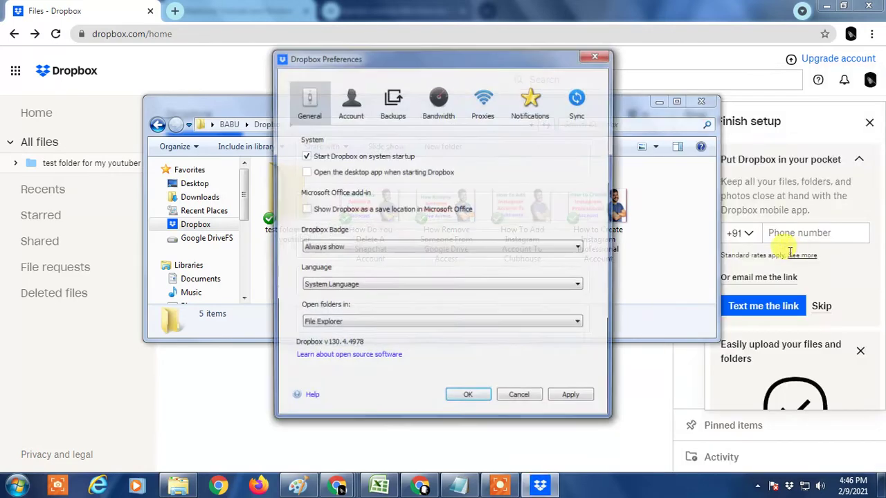
click(578, 105)
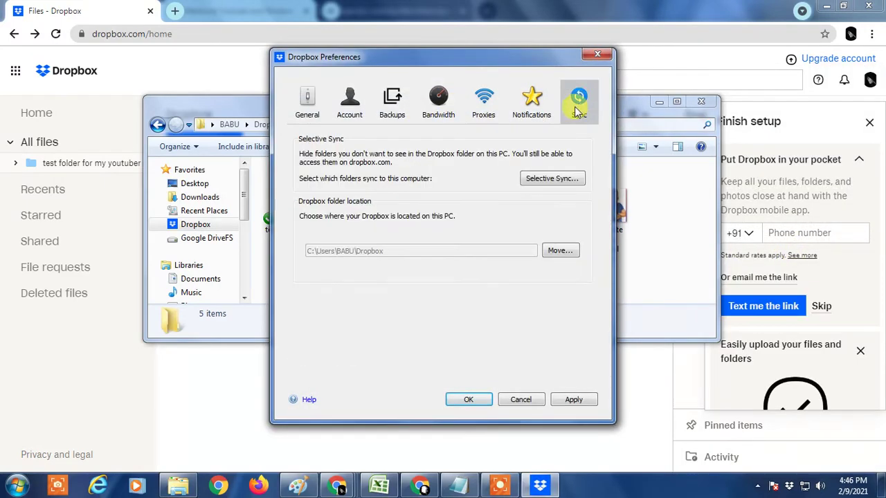
click(309, 103)
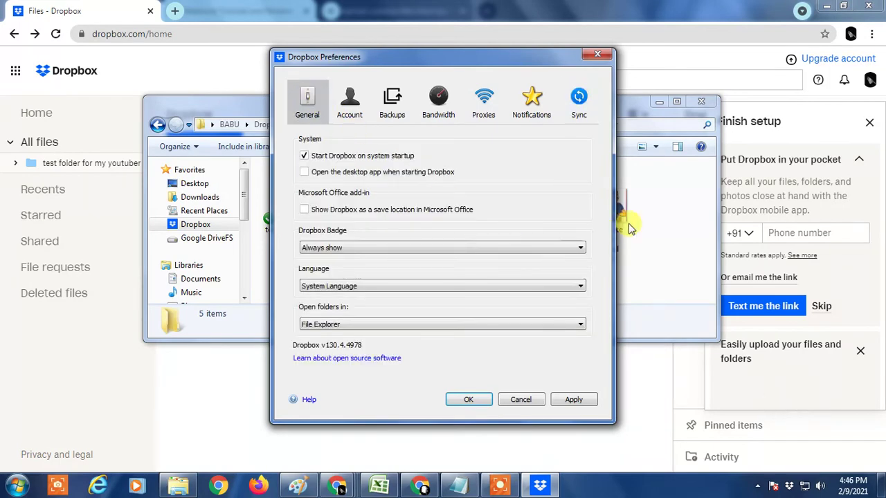
click(575, 102)
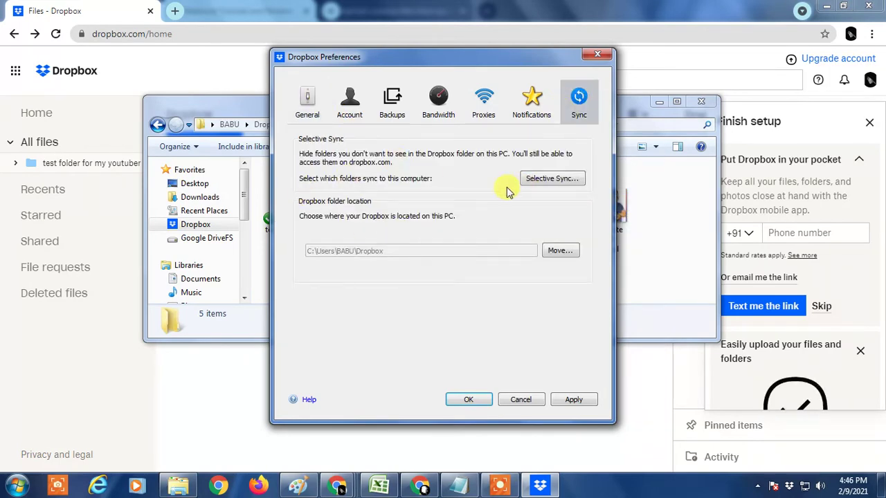
Exclude "test folder for my youtuber" from this PC with Selective Sync, update the settings and apply the preferences
click(550, 179)
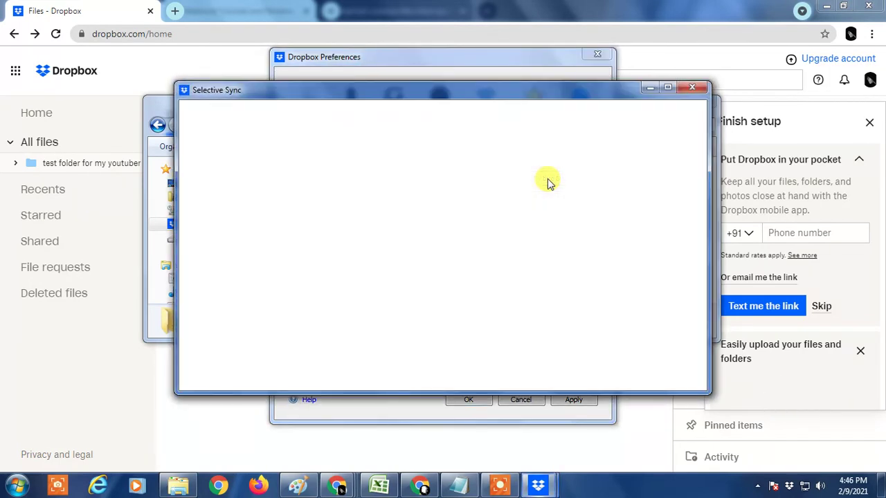
drag(296, 92, 518, 91)
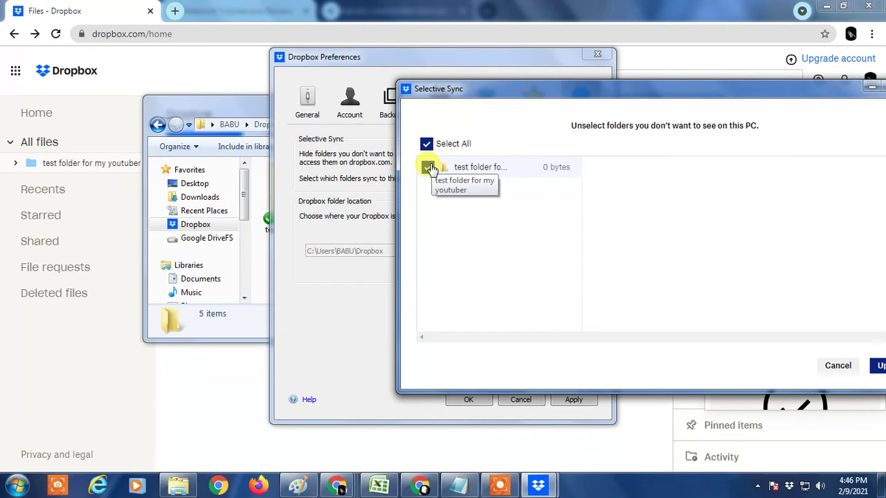
drag(549, 92, 457, 85)
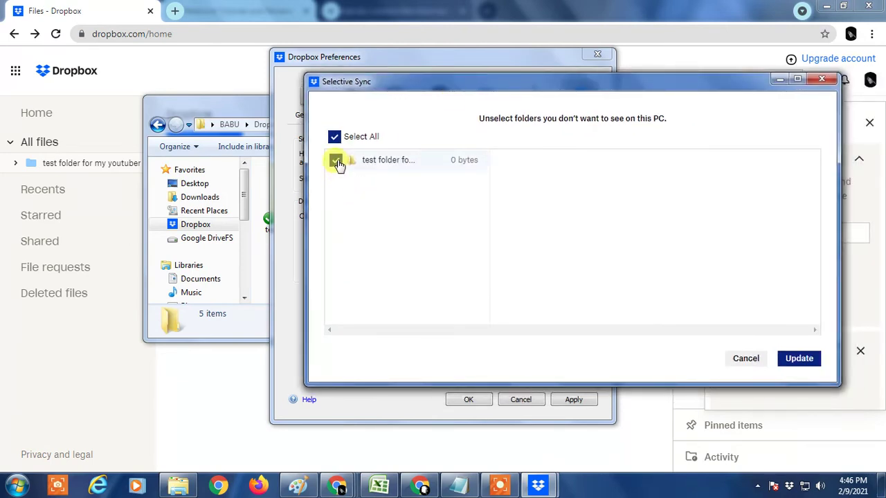
click(335, 161)
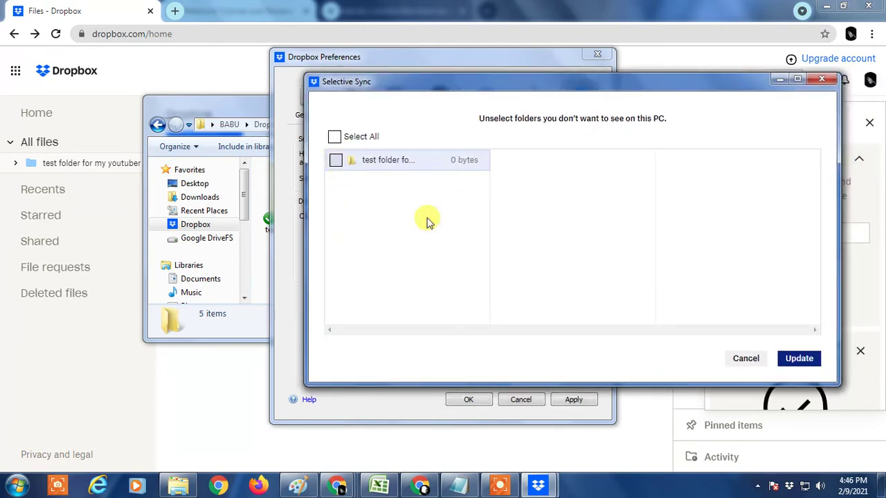
click(798, 359)
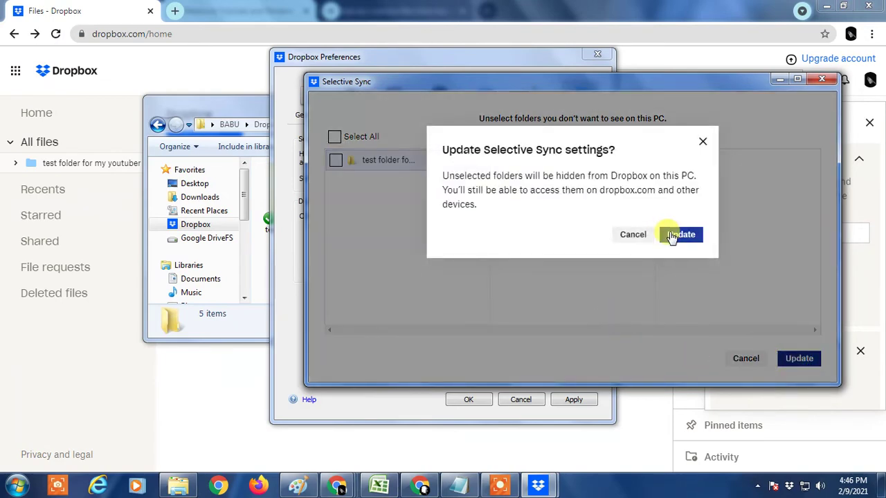
click(671, 235)
click(574, 399)
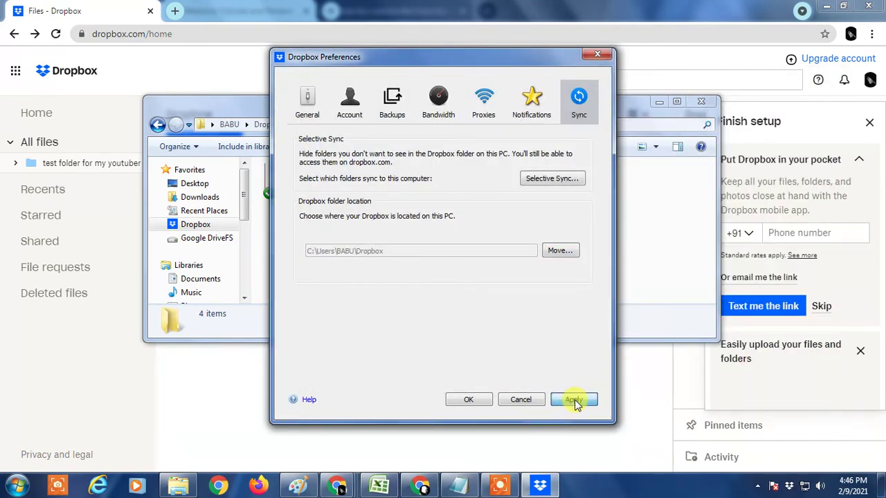
click(470, 400)
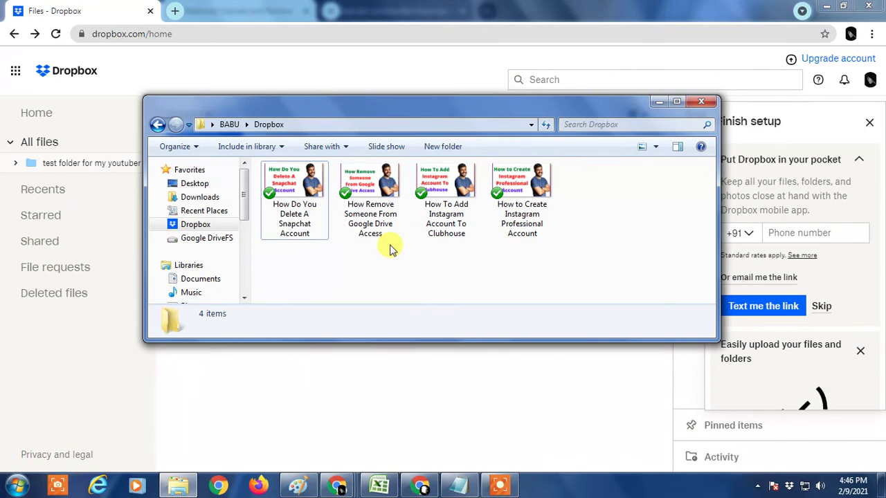
Switch to the Dropbox website, reload the file list, and briefly open "test folder for my youtuber" before returning to the list
click(203, 55)
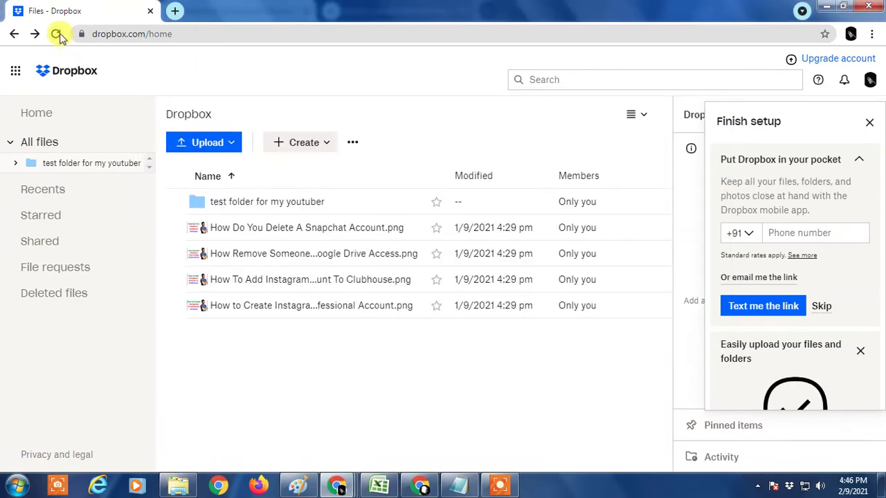
click(57, 34)
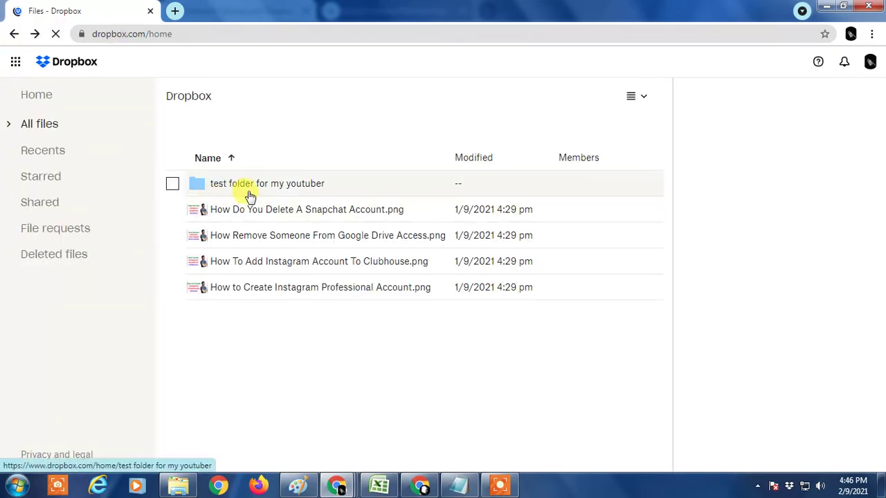
click(249, 195)
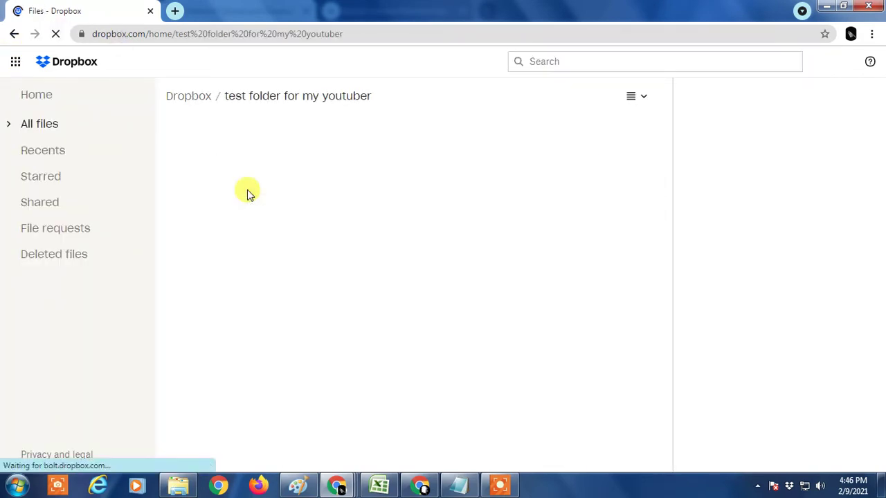
click(14, 34)
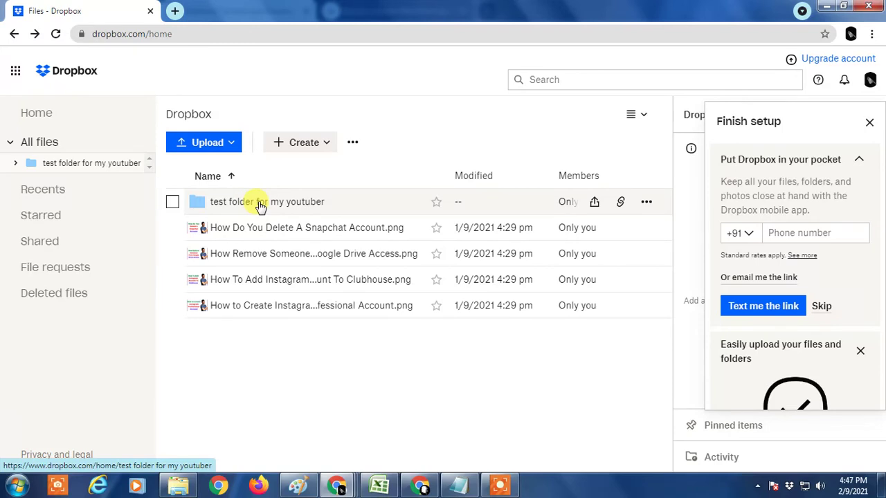
Check the online contents of "test folder for my youtuber" and compare the website's file list with the local Dropbox folder
click(260, 202)
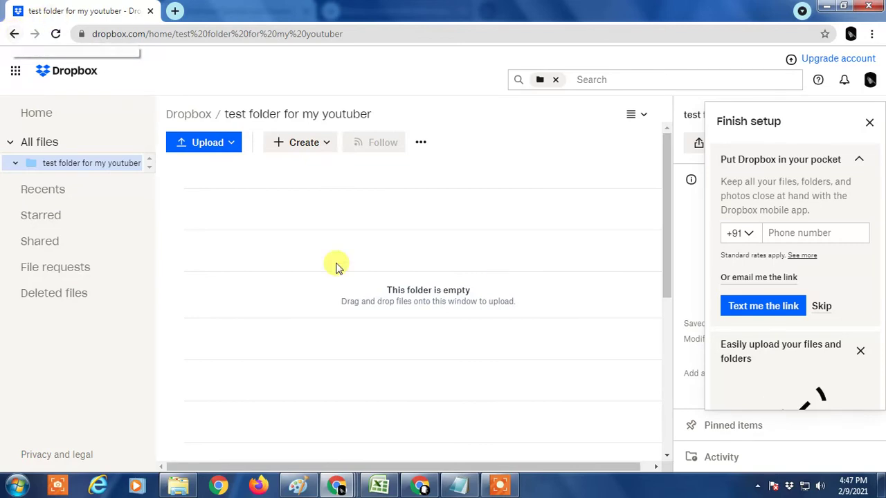
click(15, 36)
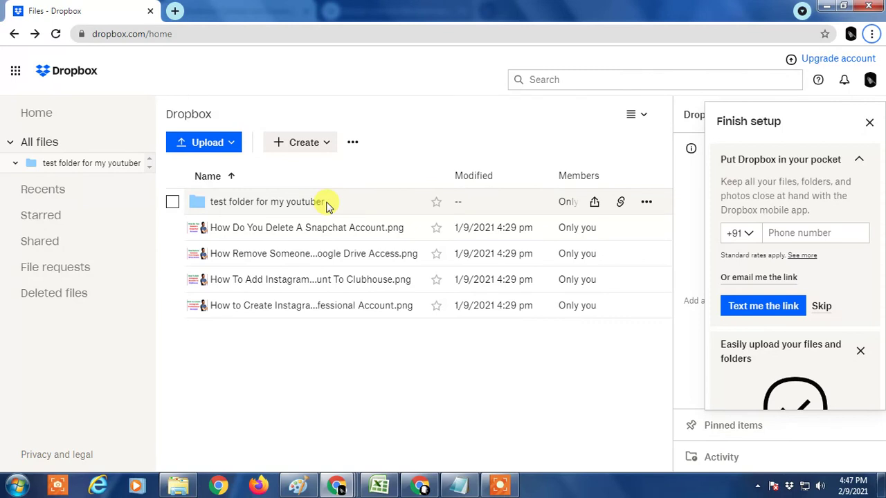
key(alt+Tab)
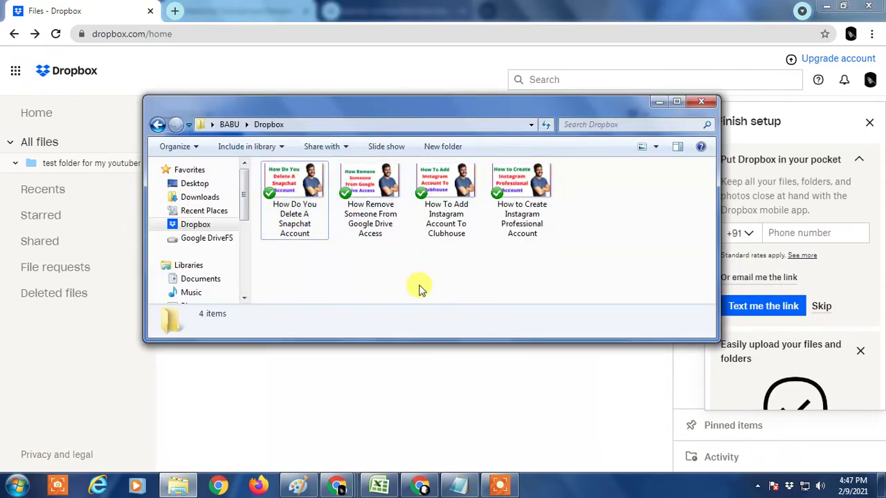
key(alt+Tab)
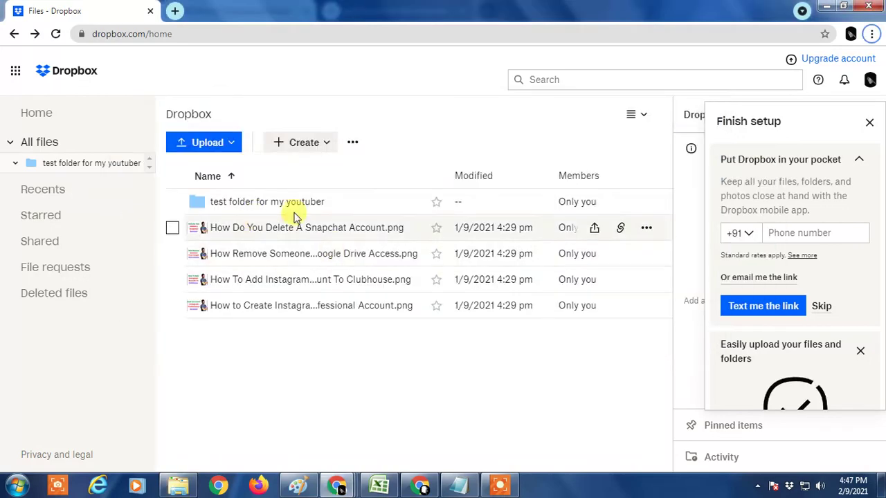